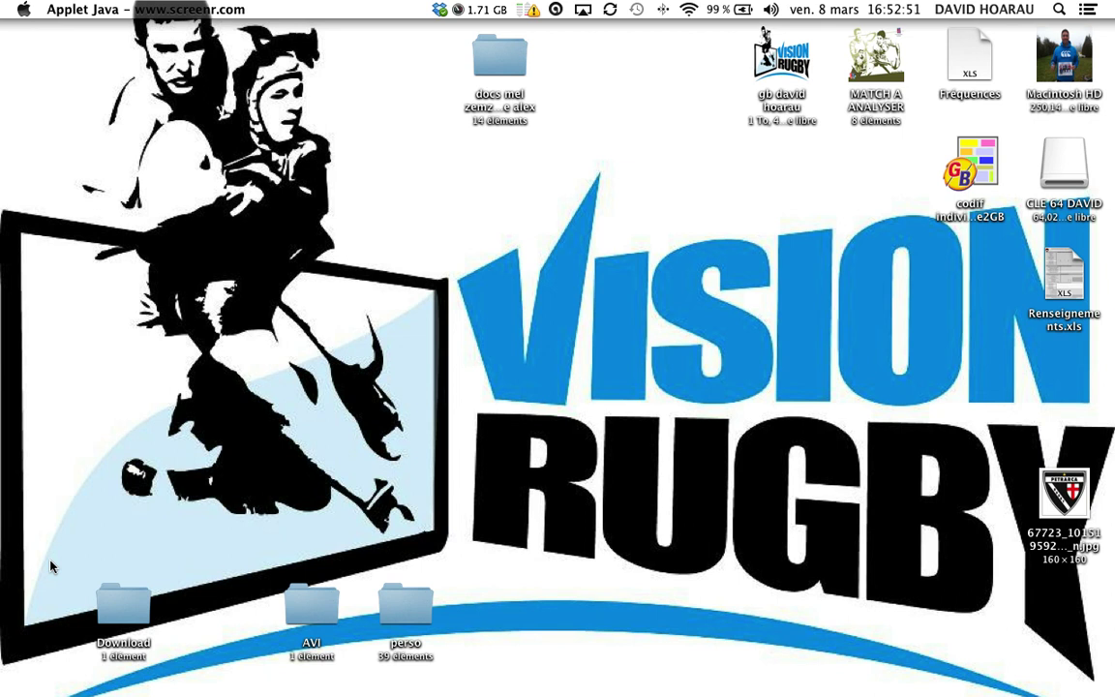
Step: Launch SportsCode Gamebreaker
mouse_move(320, 659)
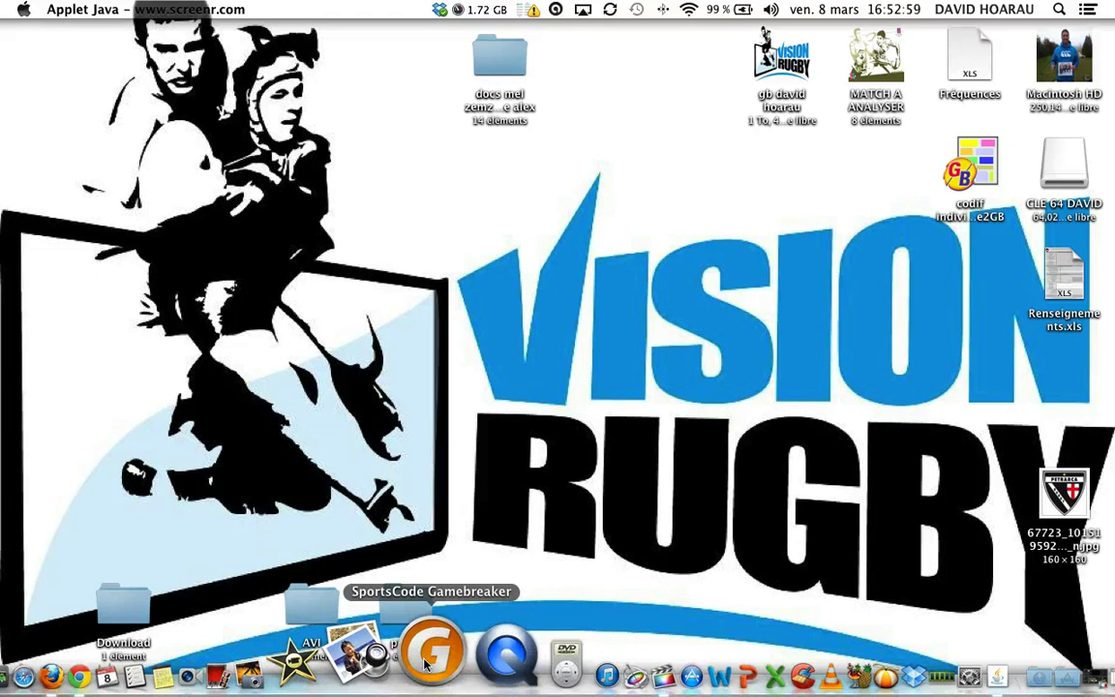
left_click(425, 658)
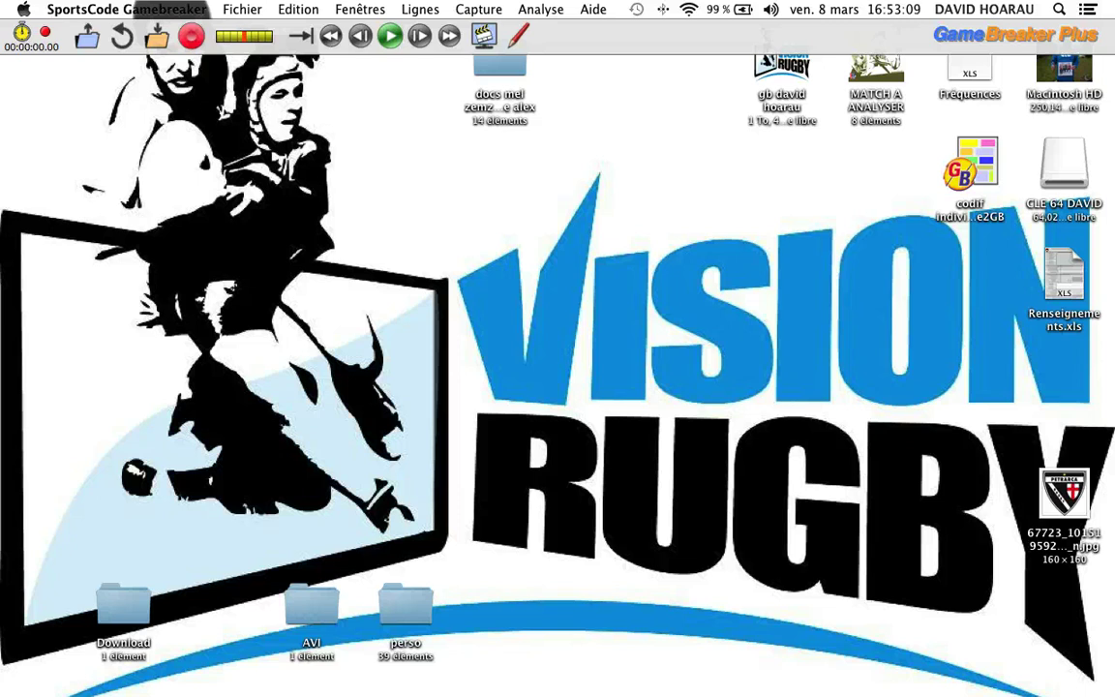
left_click(247, 9)
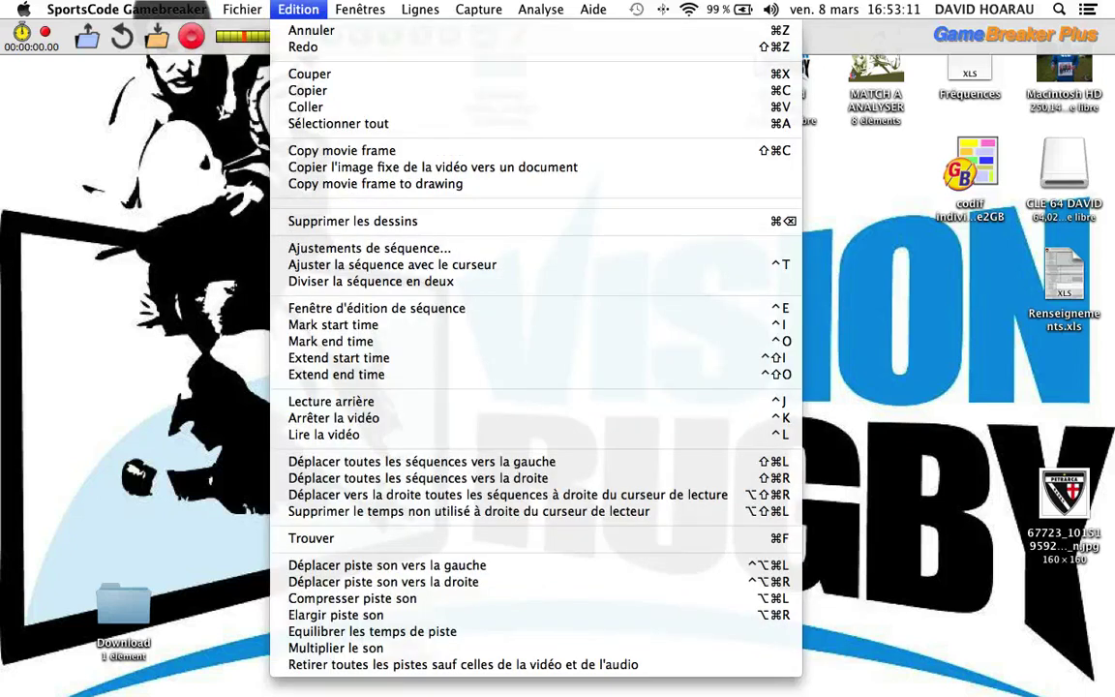
mouse_move(531, 12)
mouse_move(249, 9)
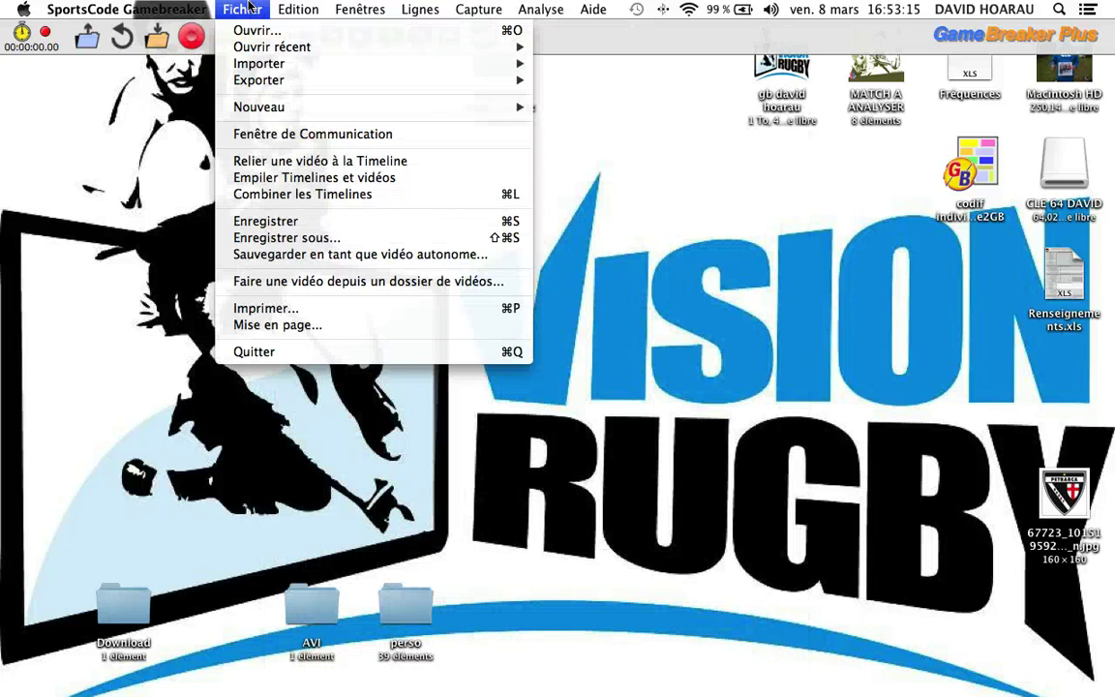
left_click(149, 113)
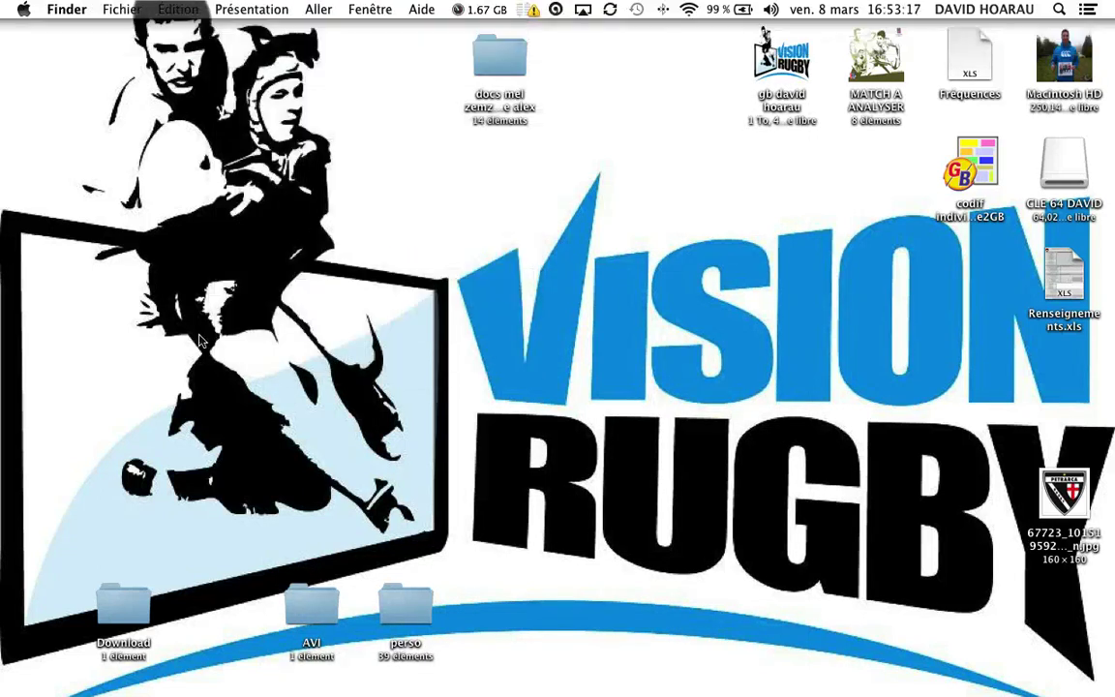
left_click(426, 668)
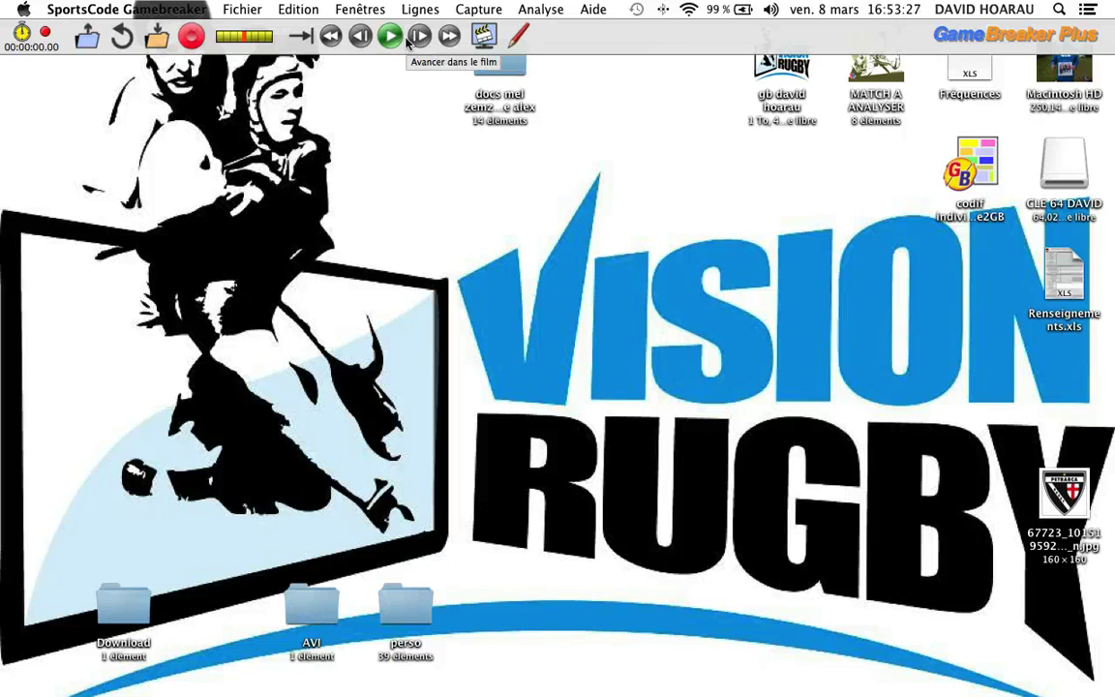
Step: Display the drawing tools palette, move it higher on the screen, and close it
left_click(521, 36)
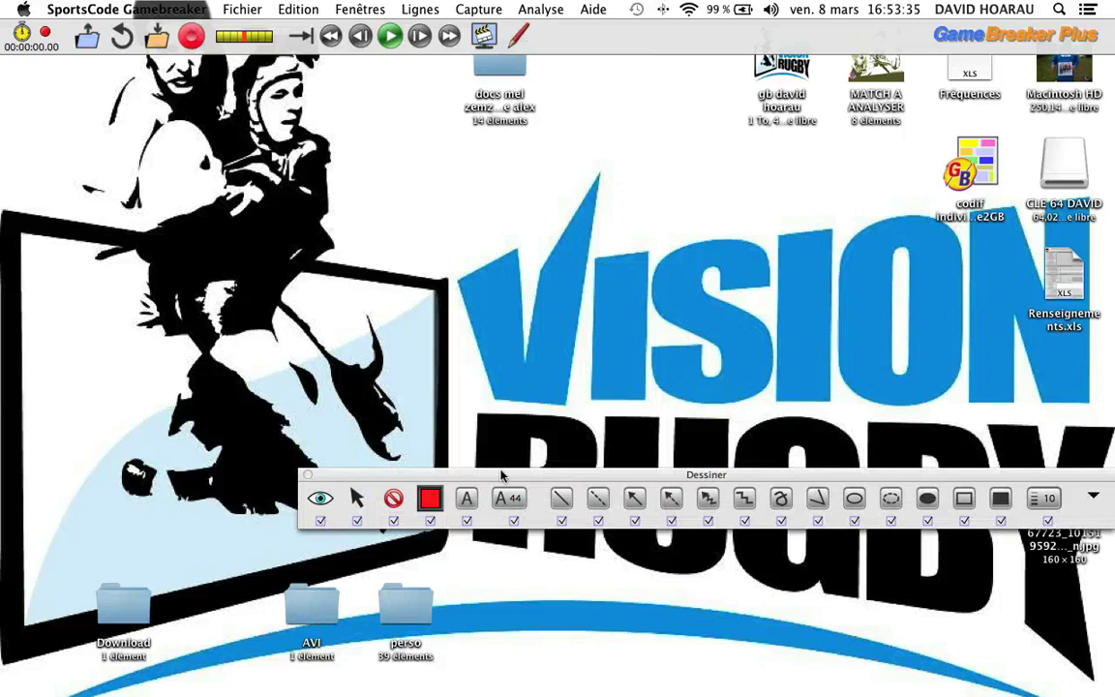
left_click_drag(501, 475, 474, 331)
left_click(266, 336)
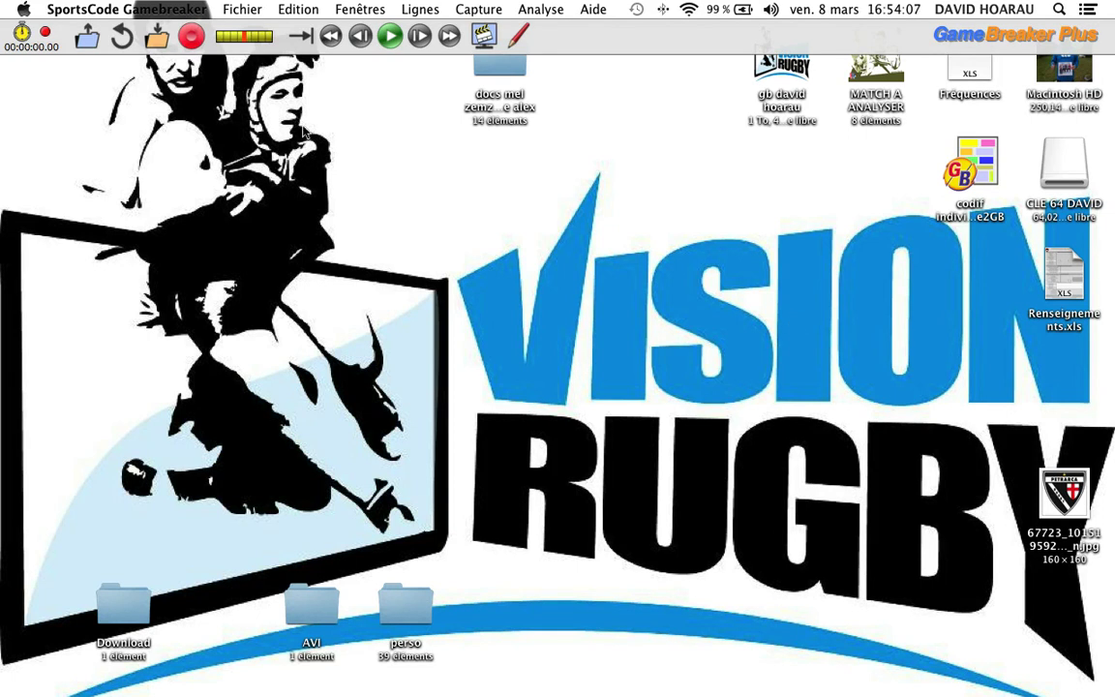
Step: Create a new timeline and move its document window closer to the film-linking dialog
left_click(250, 10)
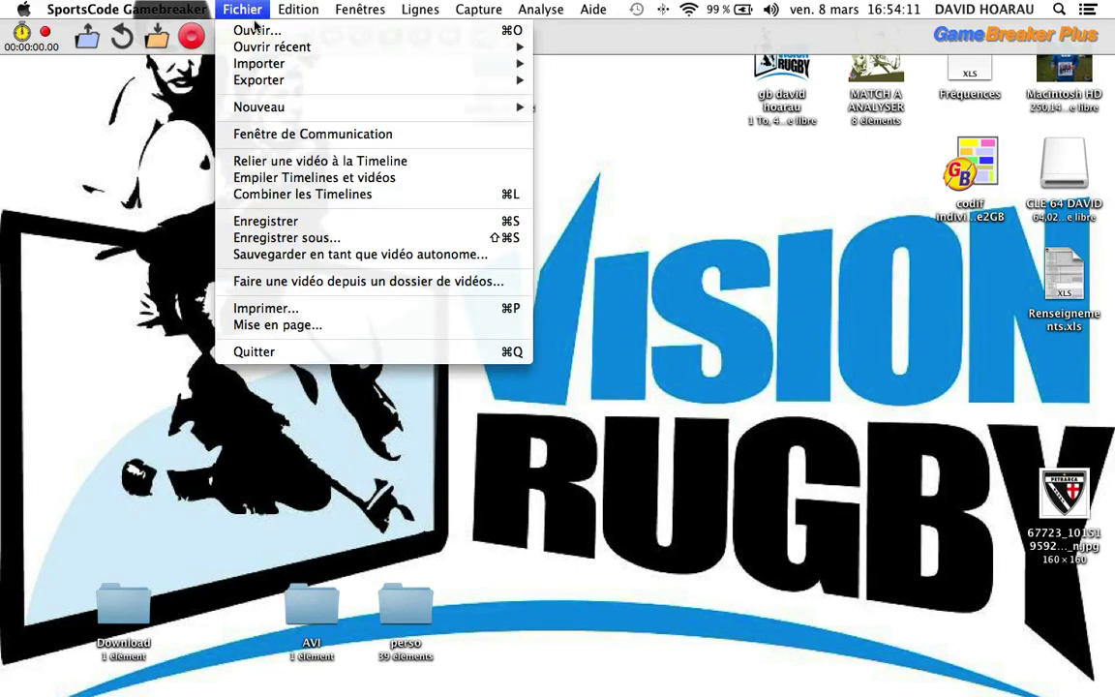
mouse_move(280, 107)
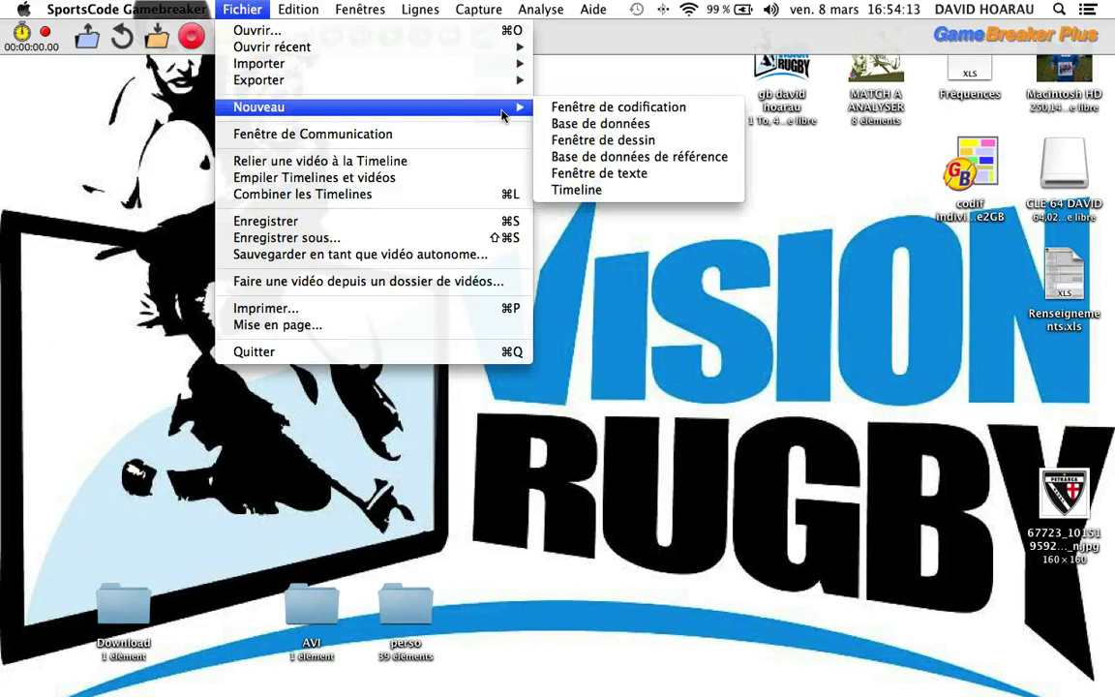
left_click(585, 190)
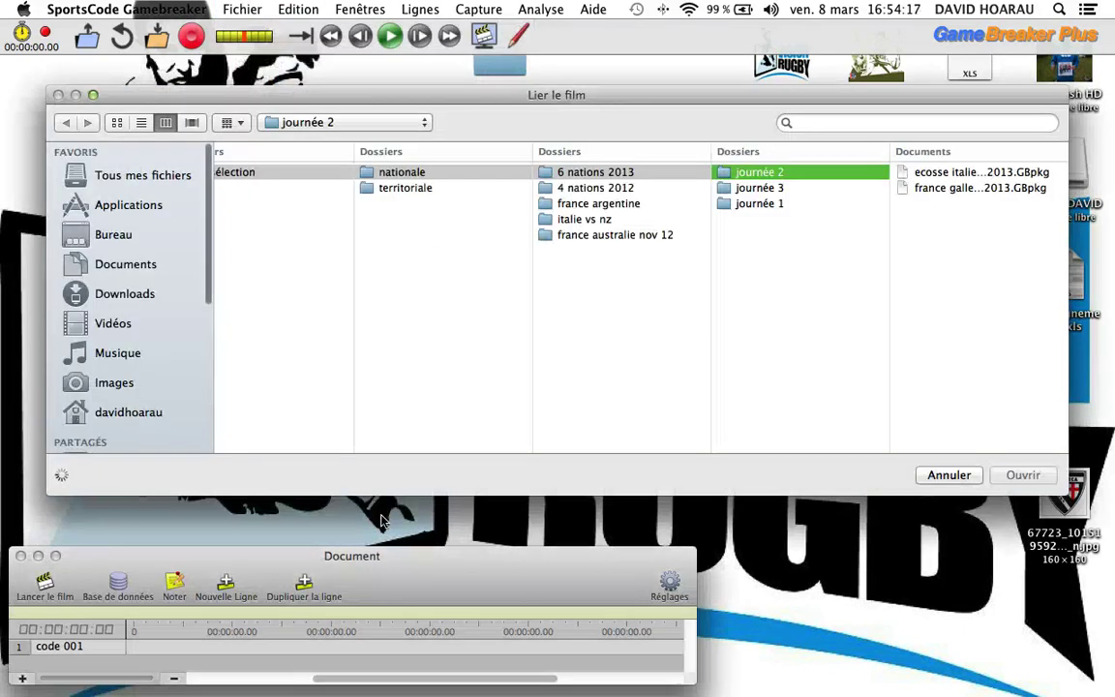
left_click_drag(356, 559, 419, 526)
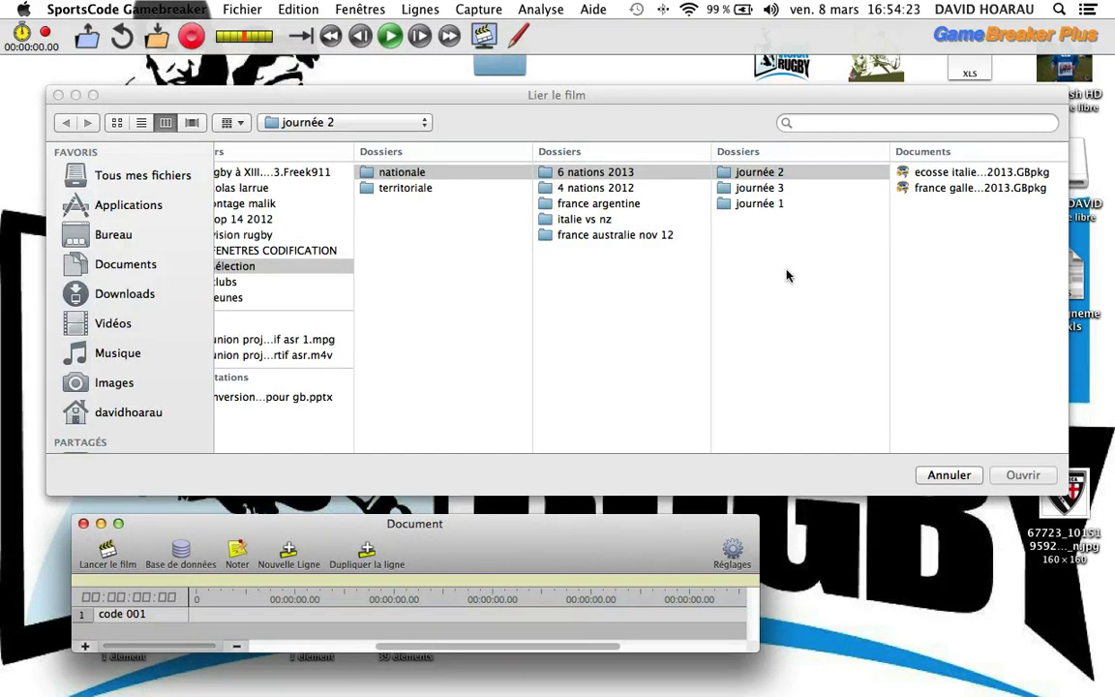
Step: Link angleterre france.mp4 from the journée 3 folder to the timeline and place the video inside a package
left_click(791, 190)
left_click(791, 190)
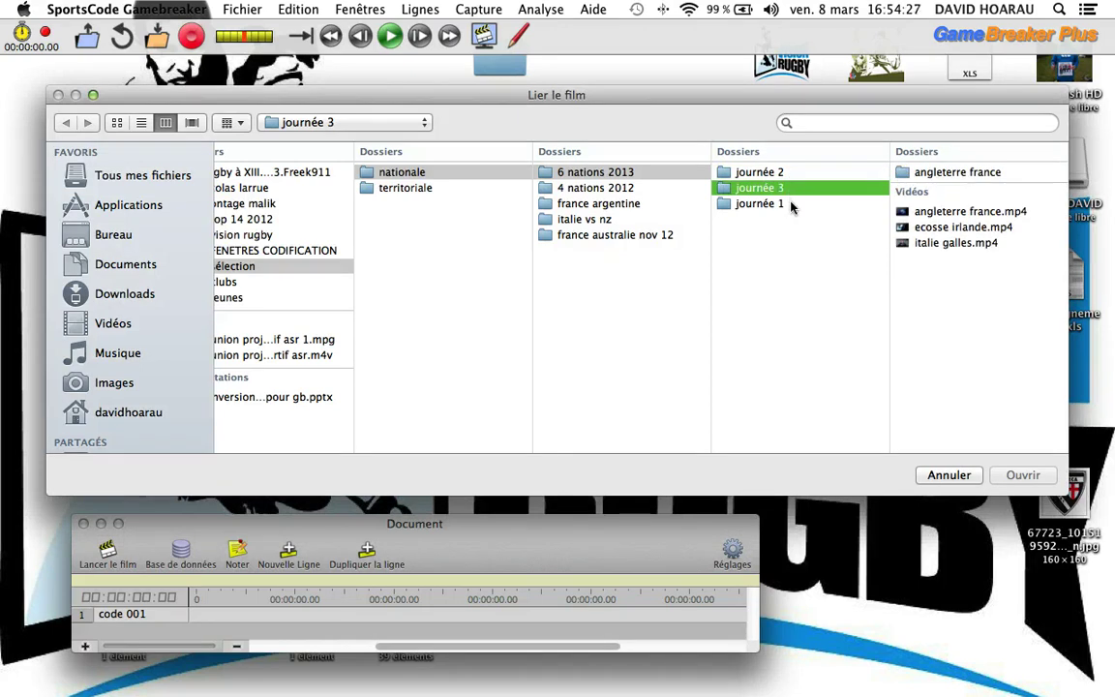
left_click(953, 212)
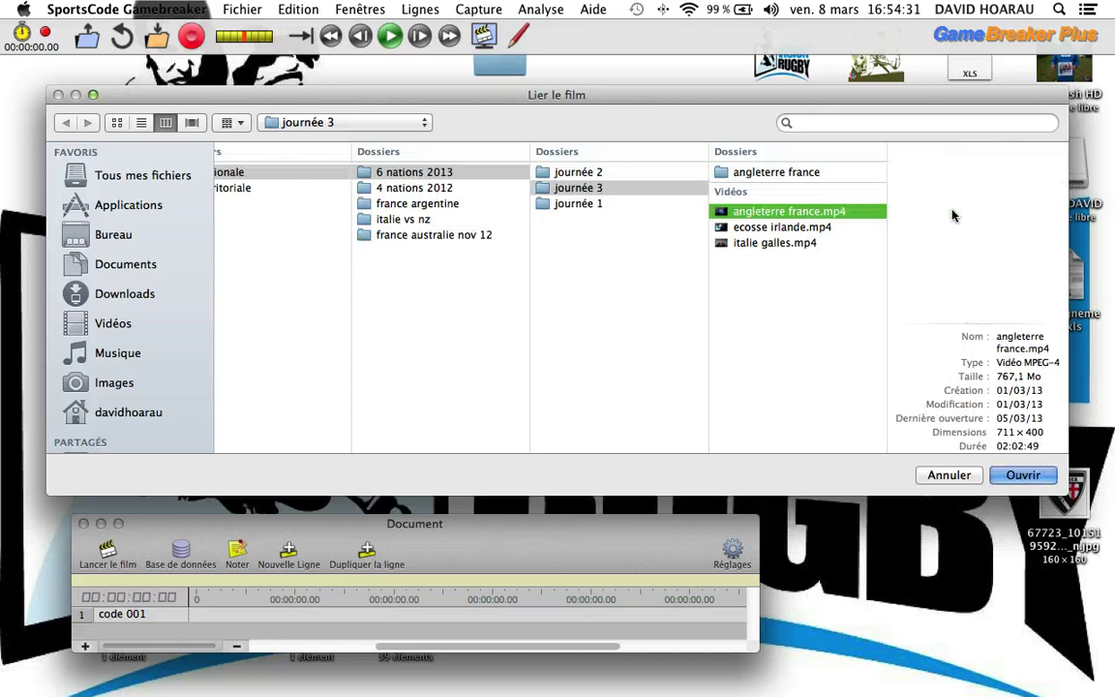
left_click(1022, 475)
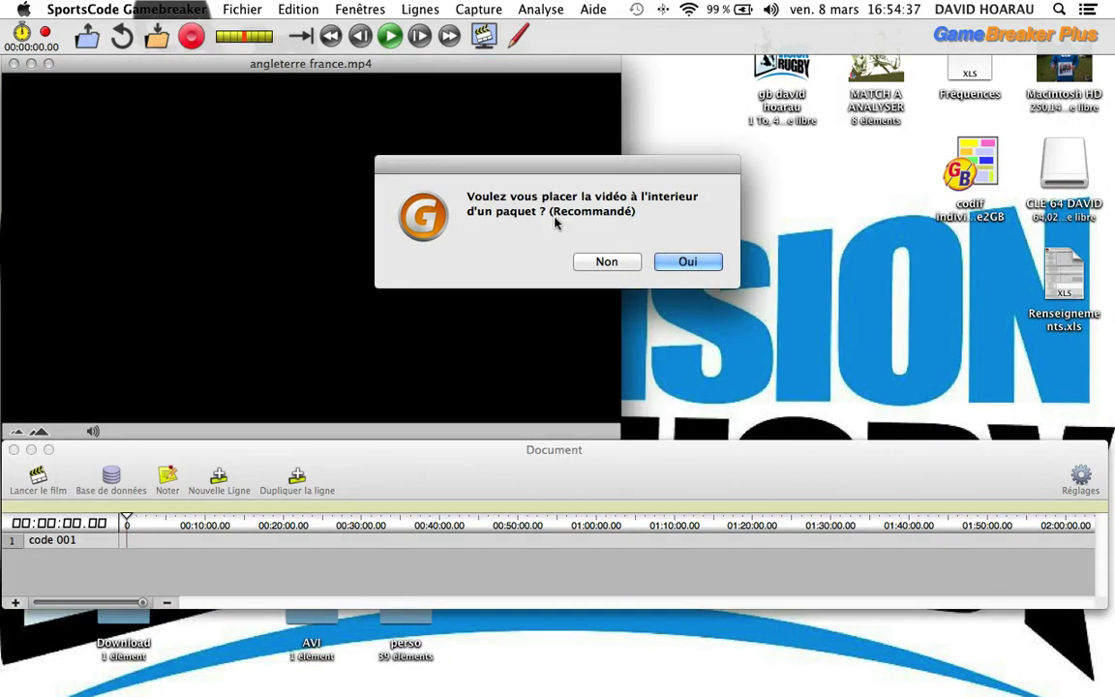
left_click(689, 262)
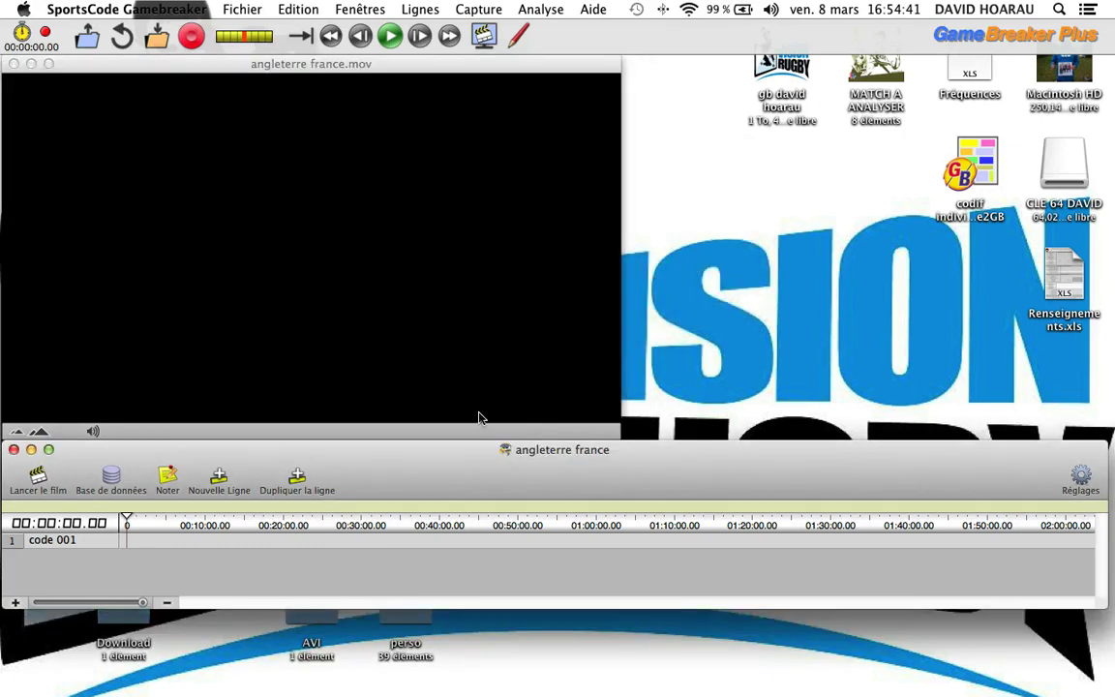
Step: Reposition the timeline and its attached video, and scrub the playhead to about 00:11:04
left_click_drag(453, 462, 444, 481)
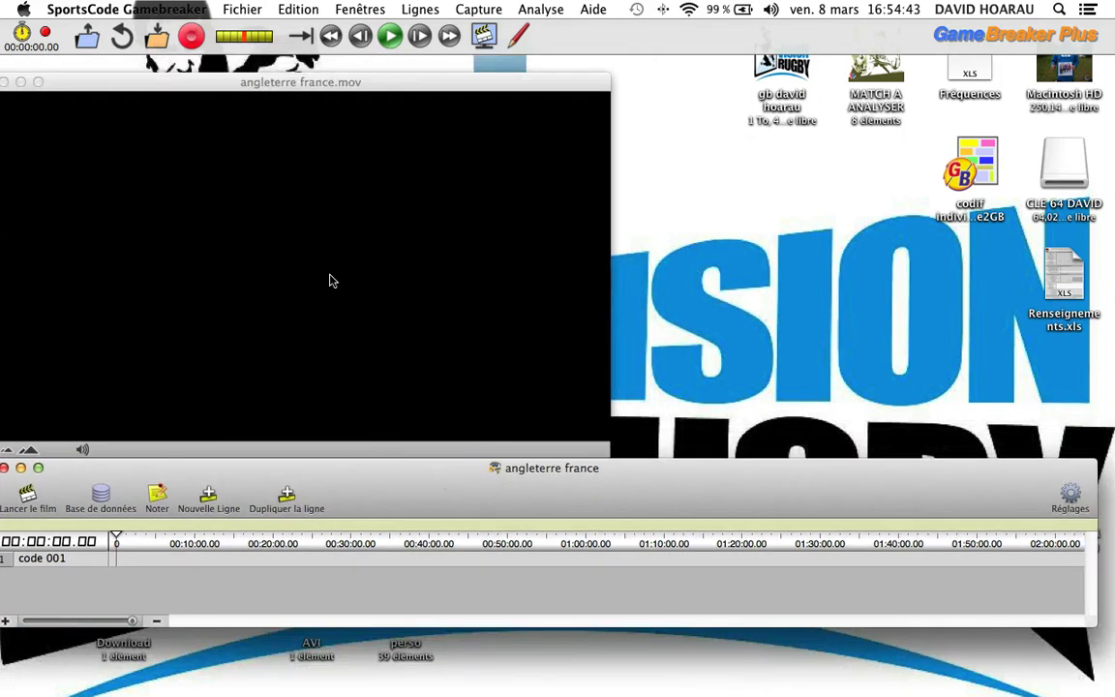
left_click_drag(353, 478, 372, 476)
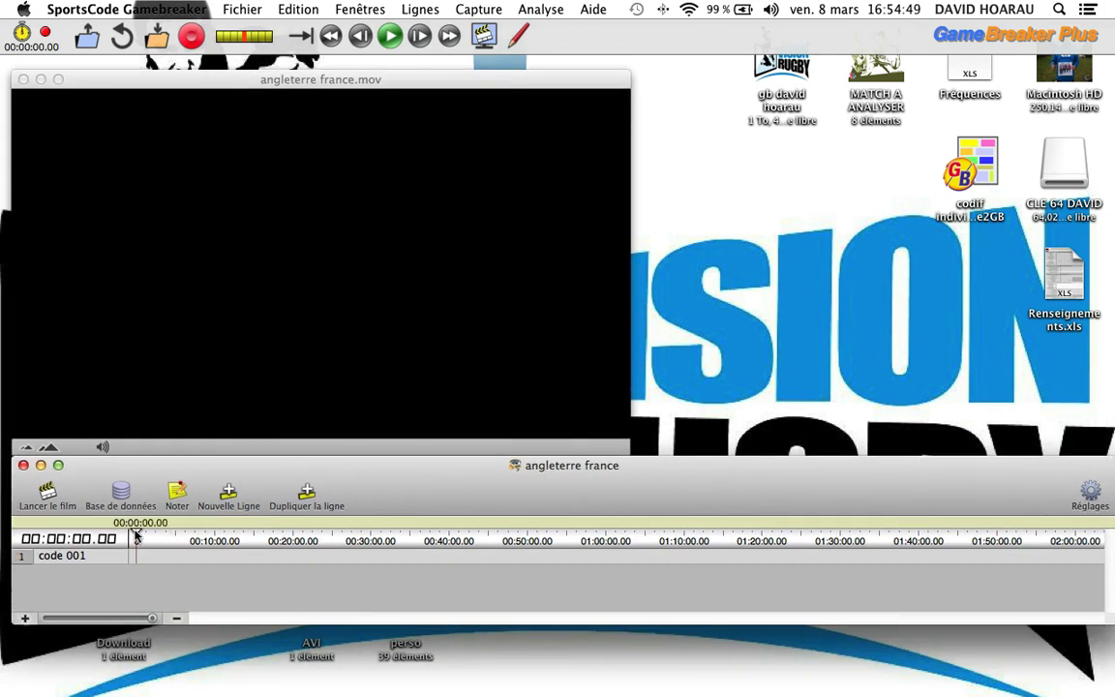
left_click(165, 538)
left_click_drag(182, 538, 223, 528)
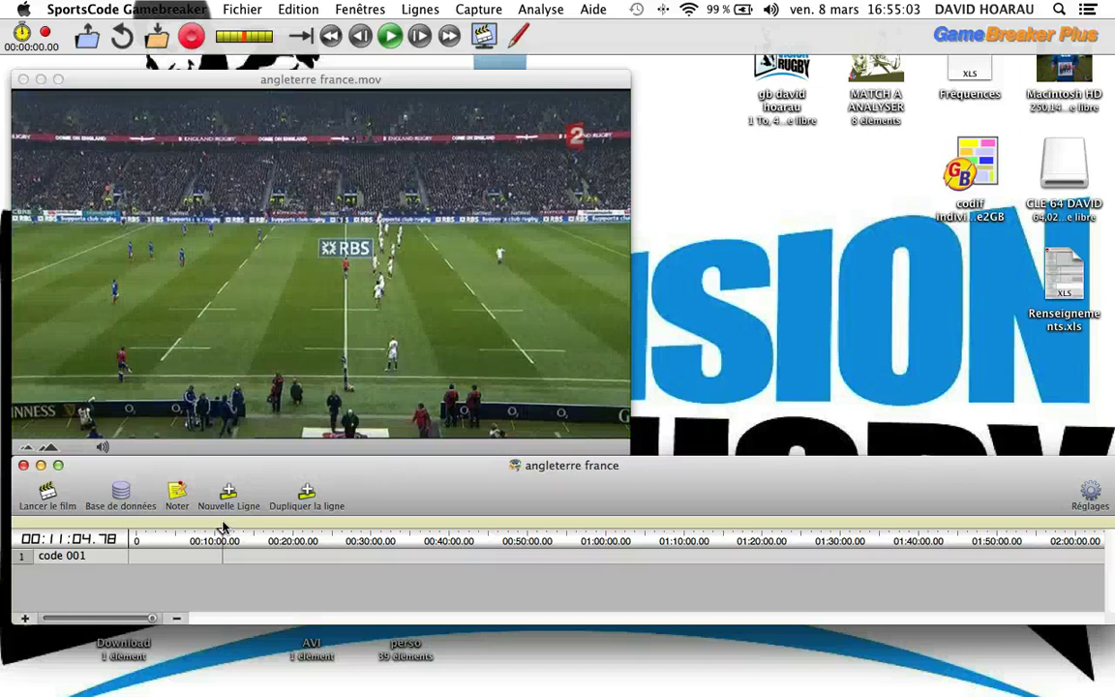
Step: Advance the match video frame by frame to 00:11:06.00
key("Right")
key("Right")
key("Right")
key("Right")
key("Right")
key("Right")
key("Right")
key("Right")
key("Right")
key("Right")
key("Right")
key("Right")
key("Right")
key("Right")
key("Right")
key("Right")
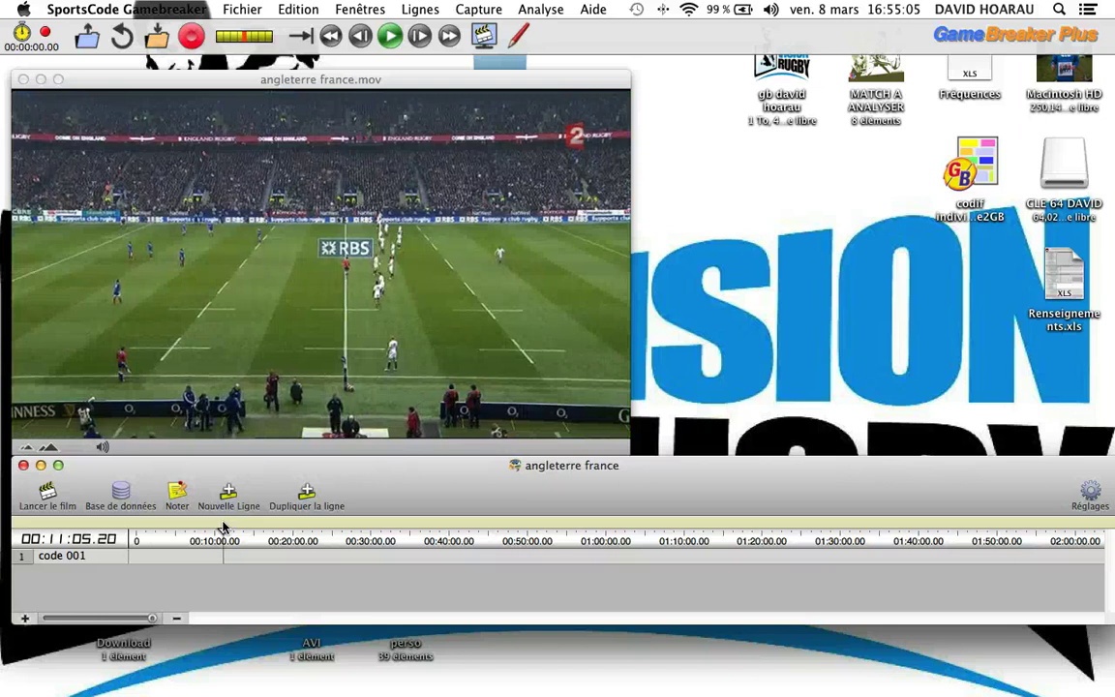
key("Right")
key("Right")
key("Right")
key("Right")
key("Right")
key("Right")
key("Right")
key("Right")
key("Right")
key("Right")
key("Right")
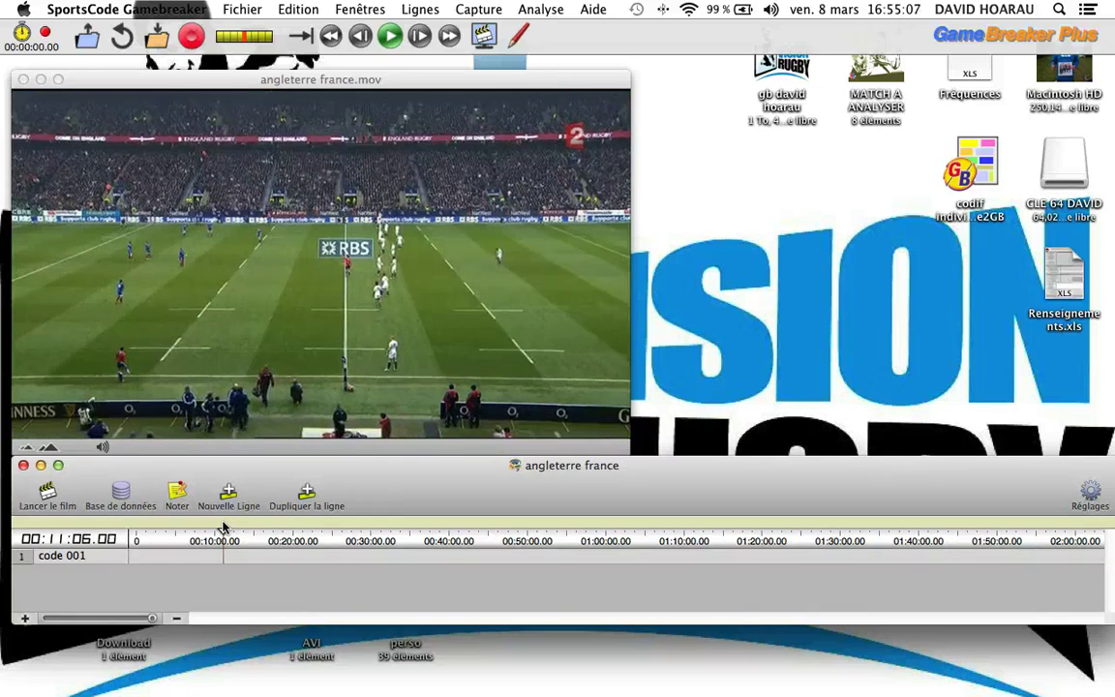
Step: Scrub back to about 00:11:00 and advance the video to the kick-off at 00:11:19.28
left_click_drag(221, 527, 222, 528)
key("Right")
key("Right")
key("Right")
key("Right")
key("Right")
key("Right")
key("Right")
key("Right")
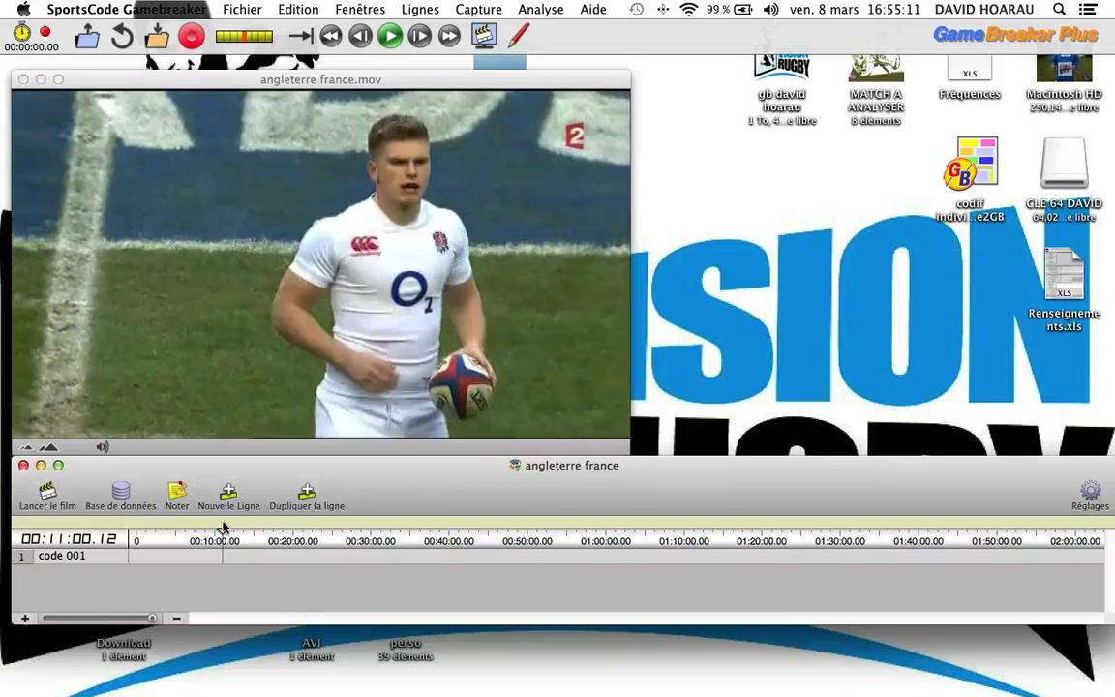
left_click_drag(221, 527, 221, 528)
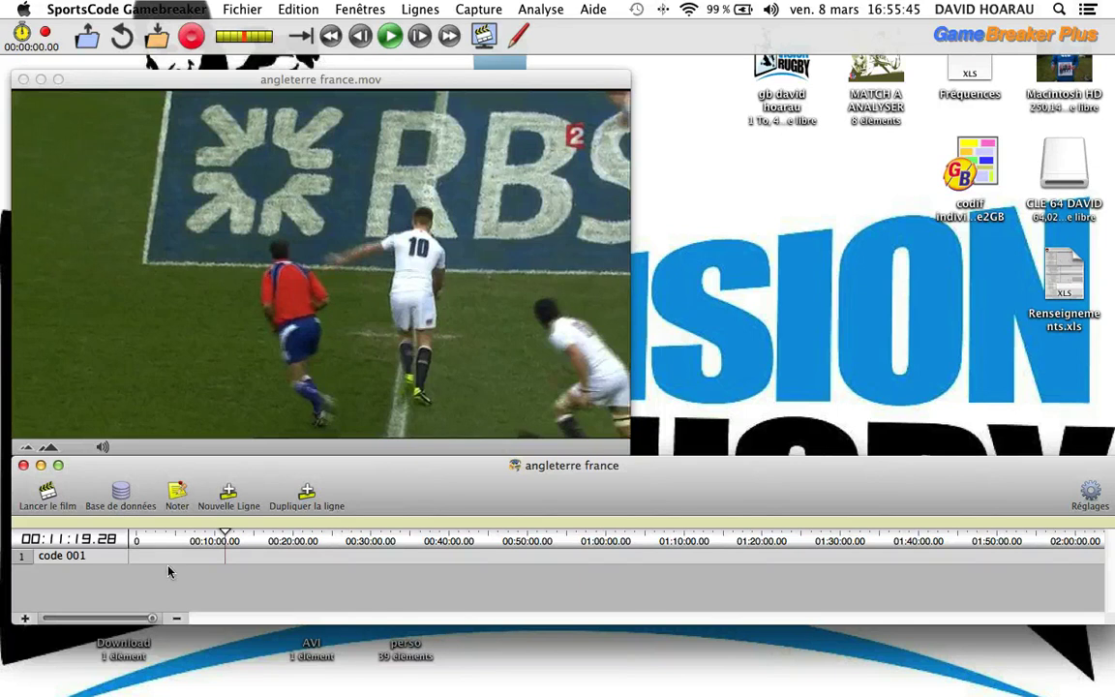
Step: Select the code 001 row and review the timeline settings, accepting them with Merge rows
left_click(53, 560)
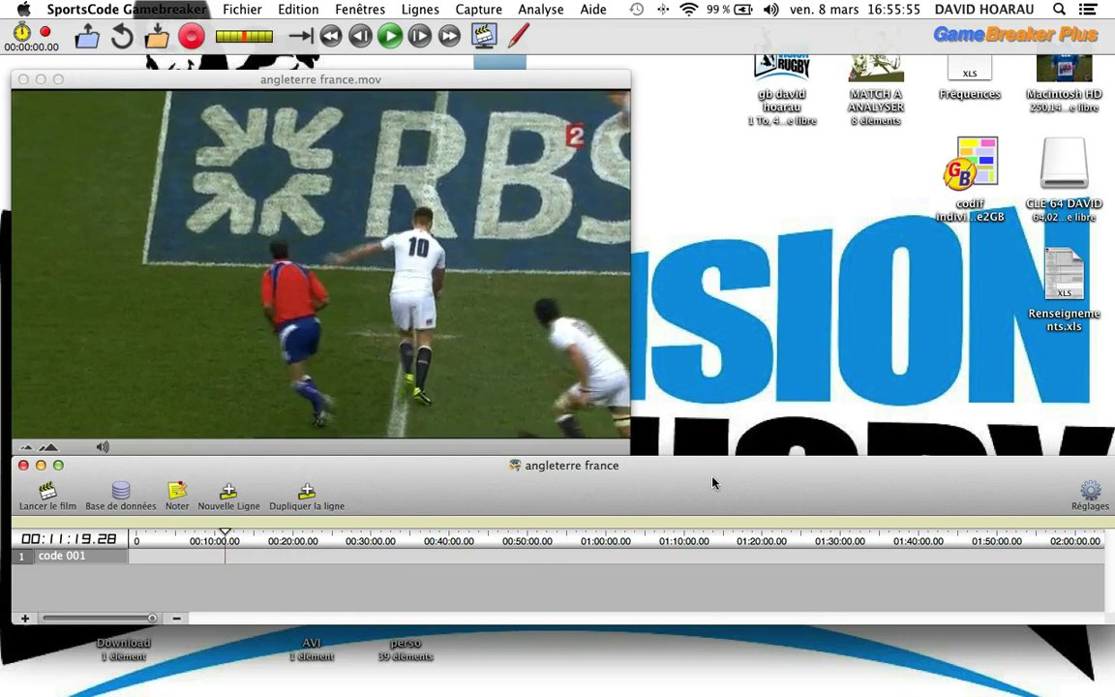
left_click(1090, 493)
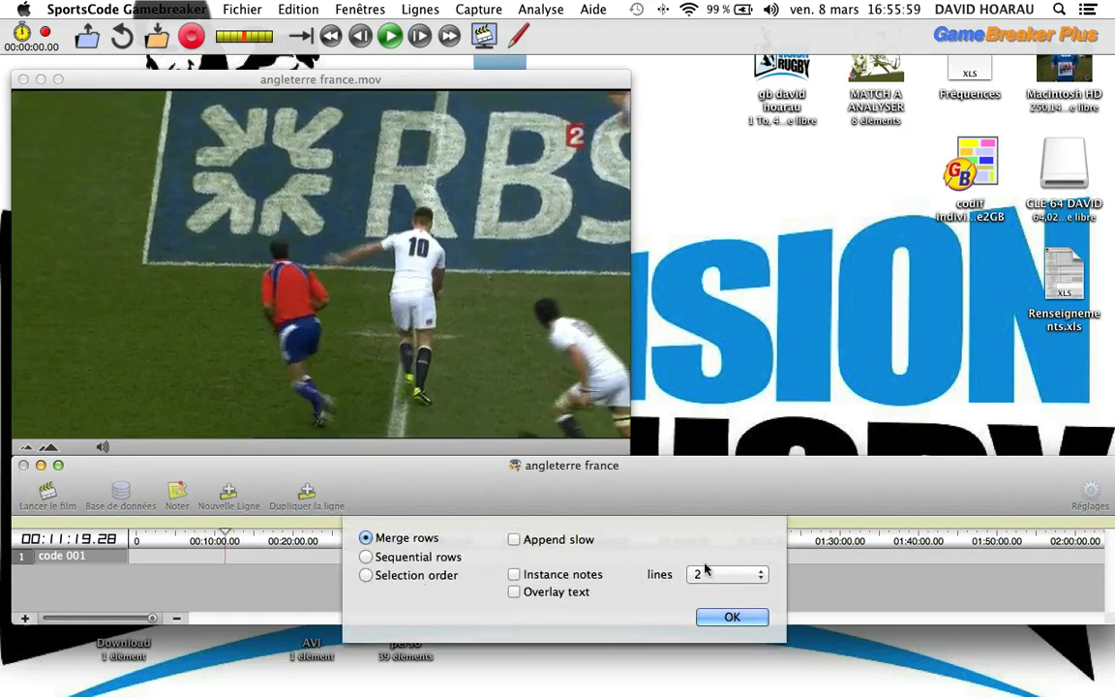
key("Return")
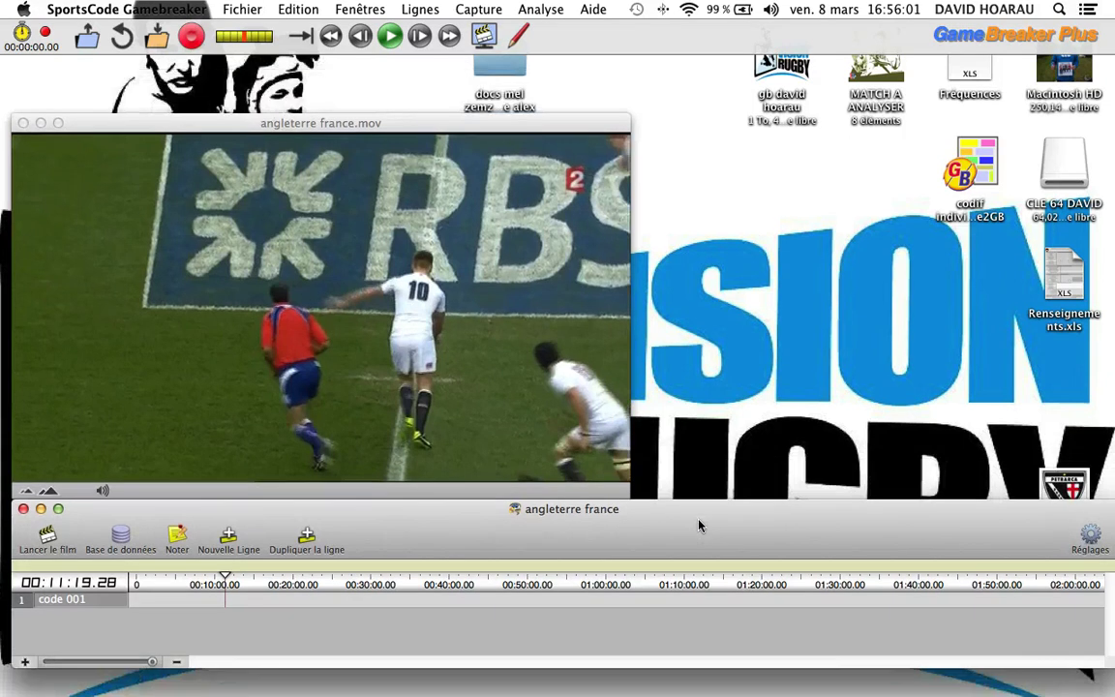
Step: Move the timeline and video up, and open the codif individuelle code window beside the video
left_click_drag(699, 520, 692, 472)
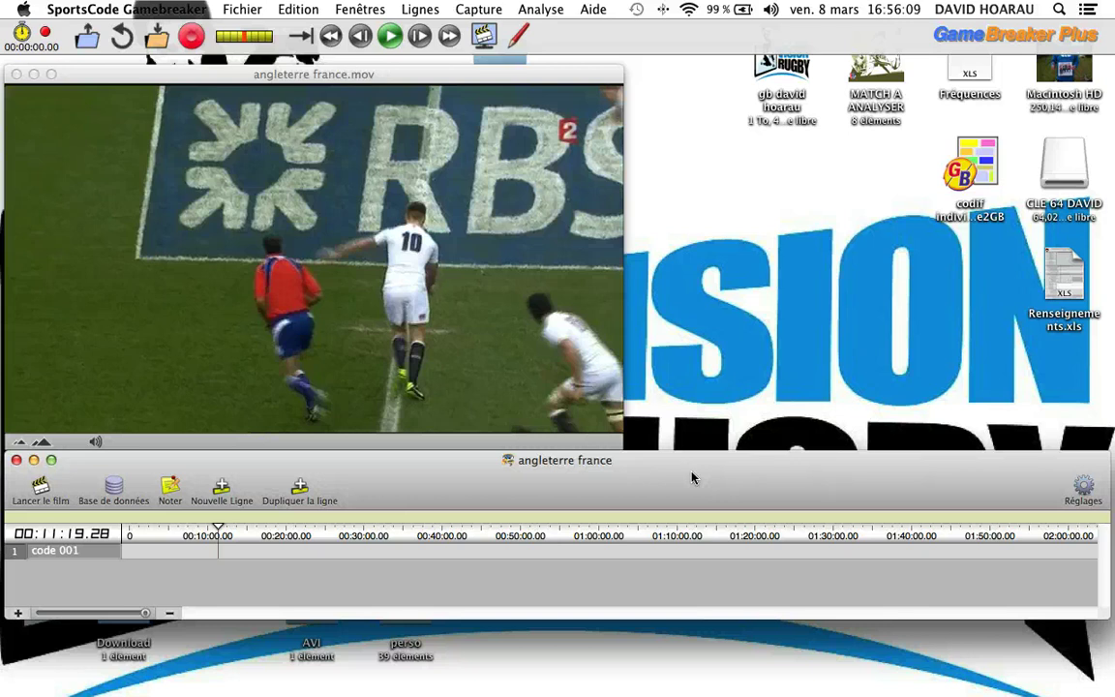
double_click(983, 148)
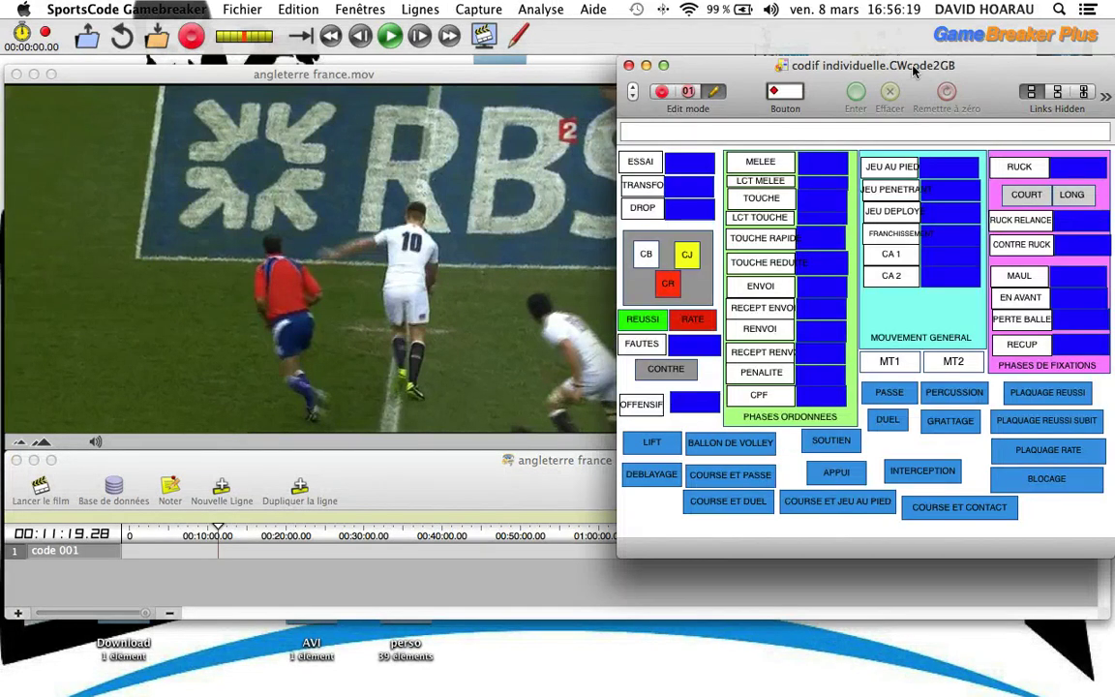
left_click_drag(914, 67, 912, 69)
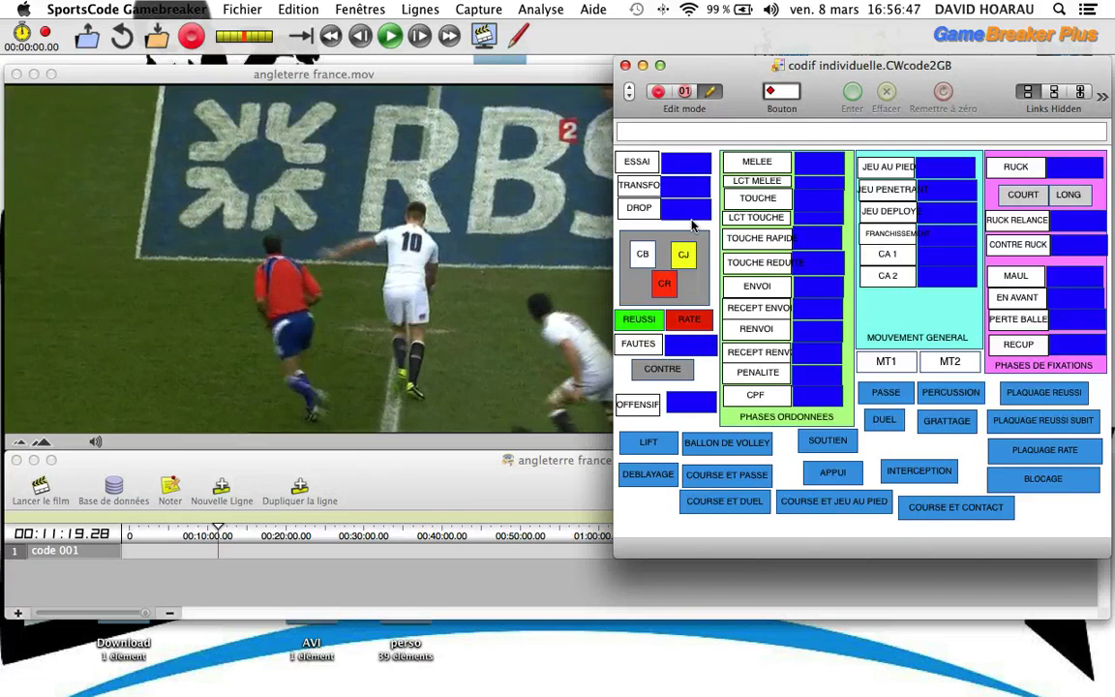
Step: Alternate between the angleterre france timeline and the codif individuelle window, adjusting their positions and leaving the timeline in front
left_click(581, 463)
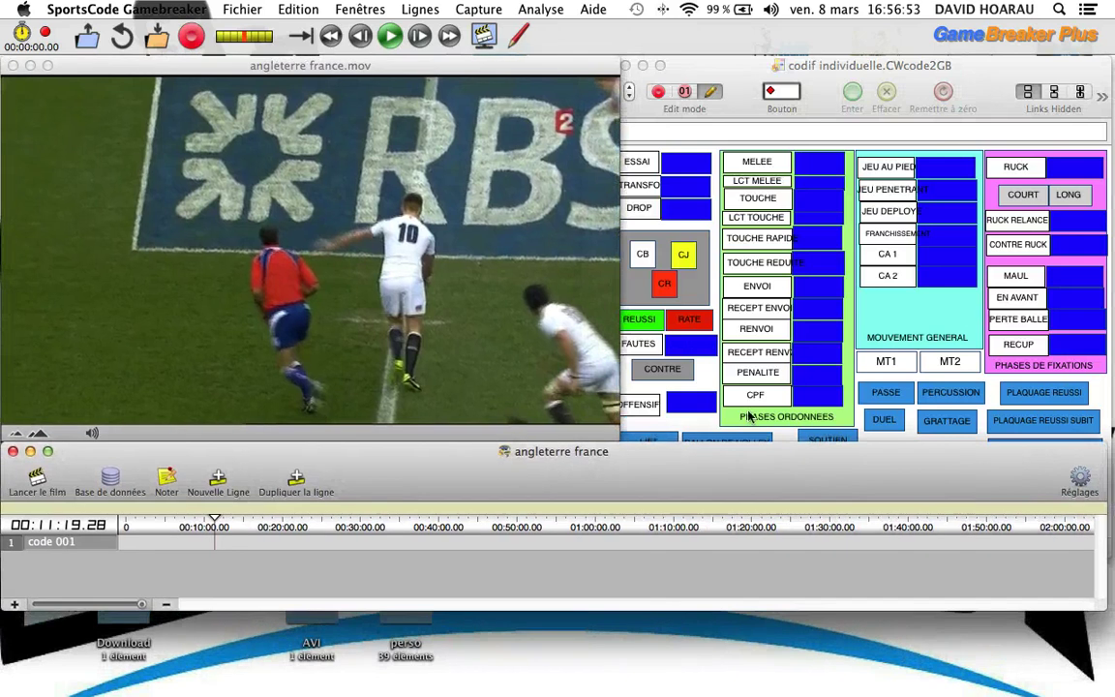
left_click(736, 73)
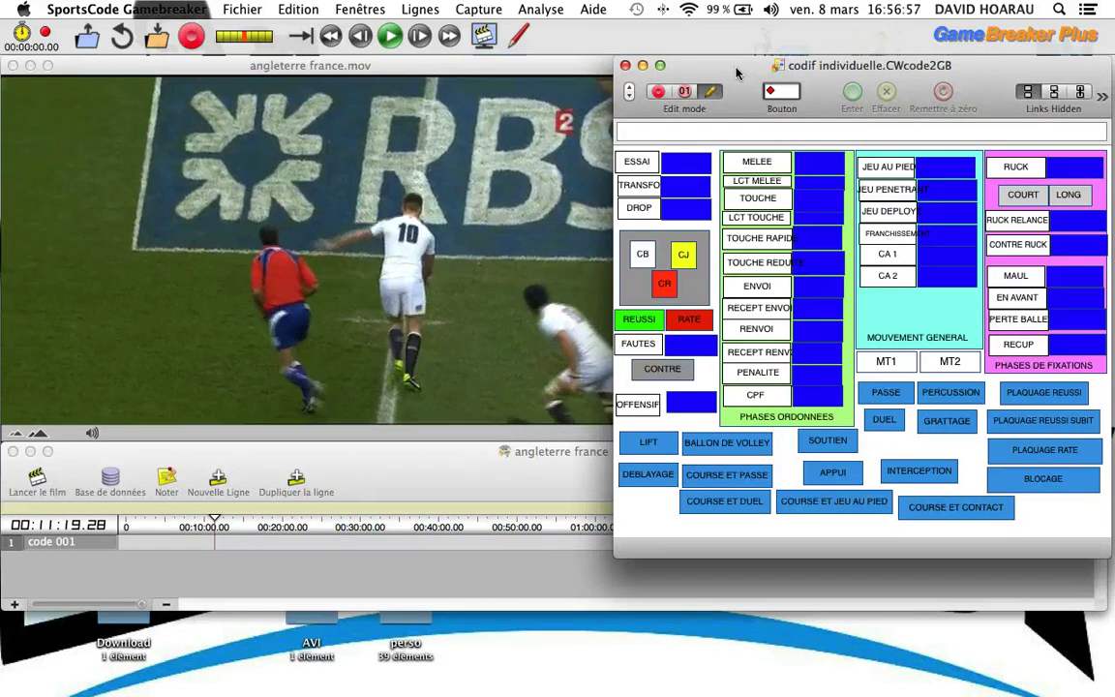
left_click_drag(736, 73, 741, 72)
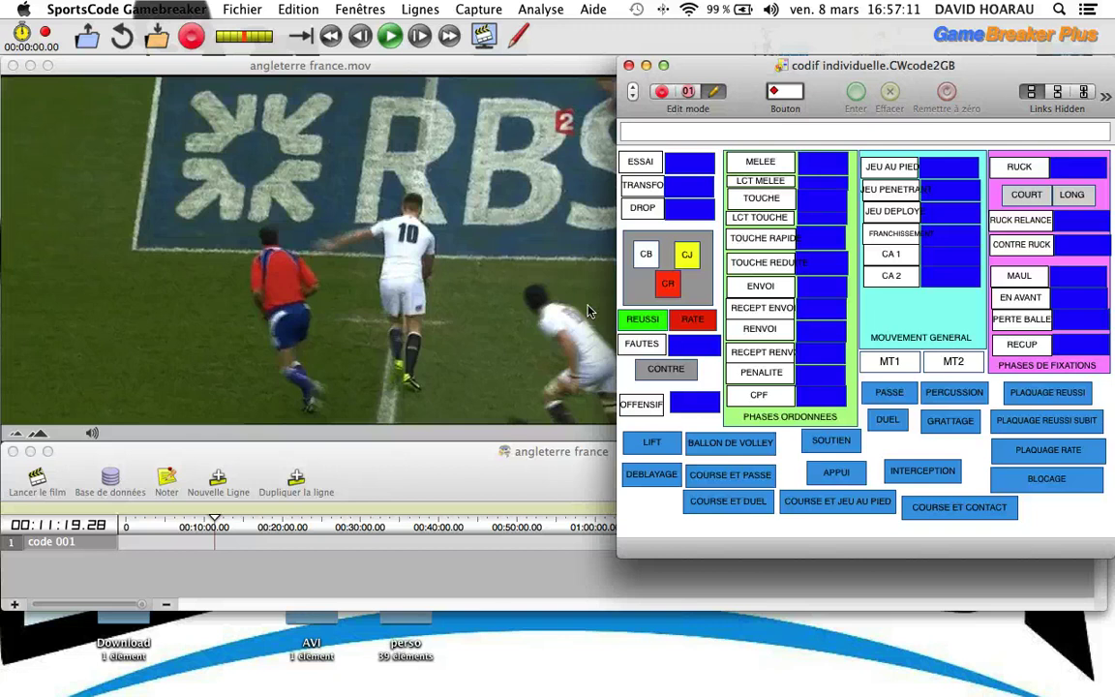
left_click(541, 470)
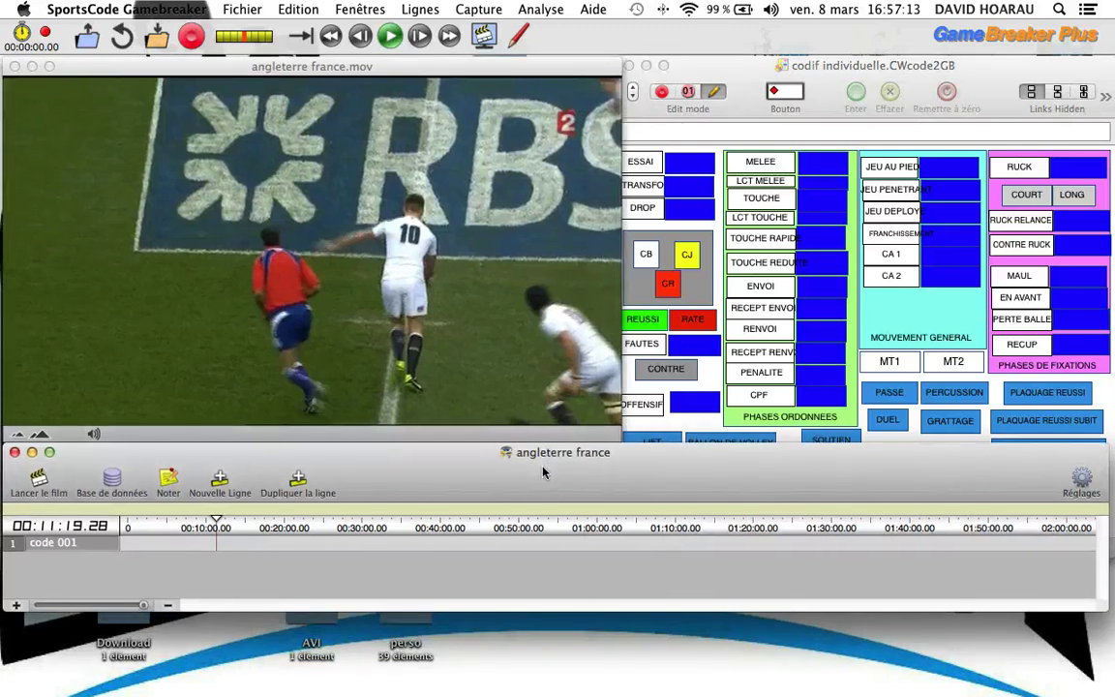